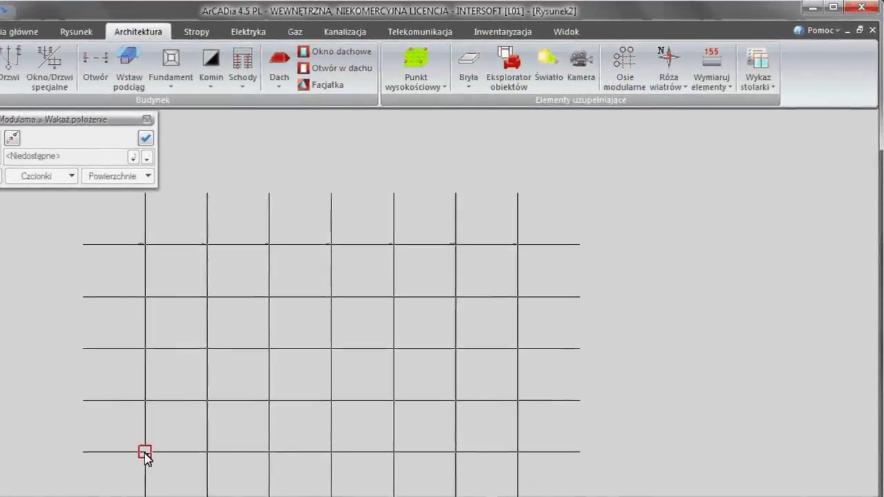
# - Drop the axis grid at the lower left, then rerun Osie modularne to place a rotated grid over its right side
pyautogui.click(149, 451)
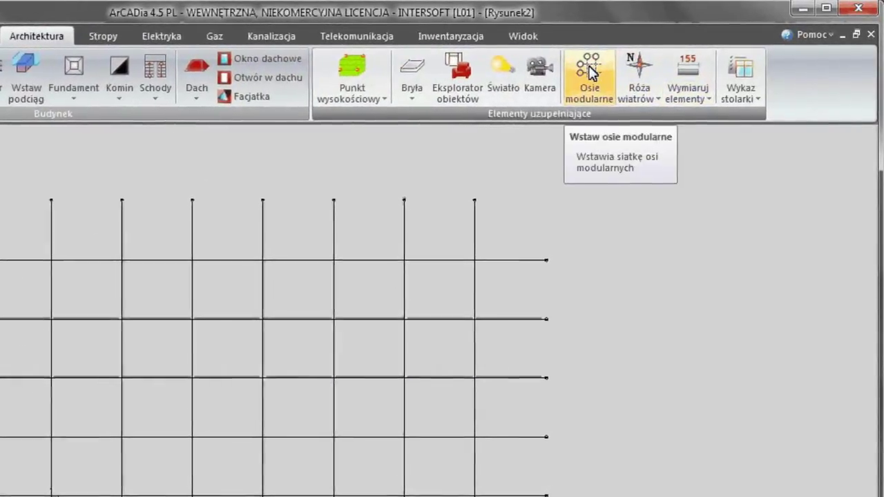
pyautogui.click(589, 69)
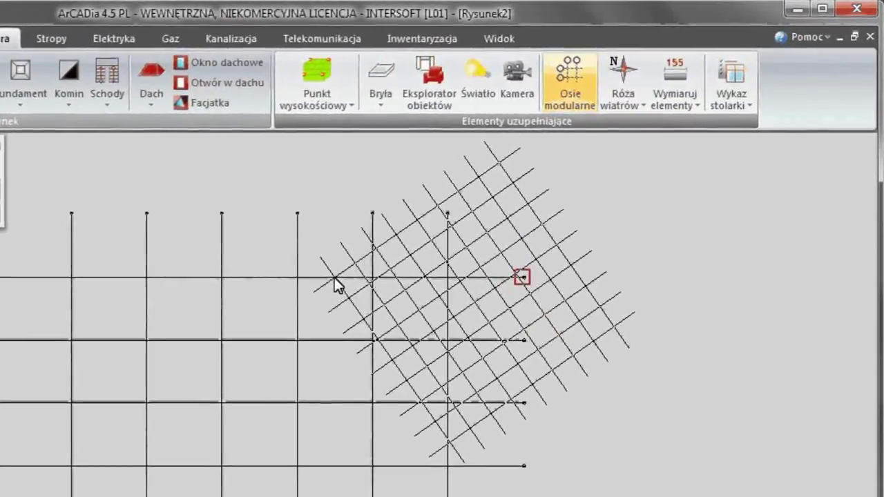
pyautogui.click(361, 217)
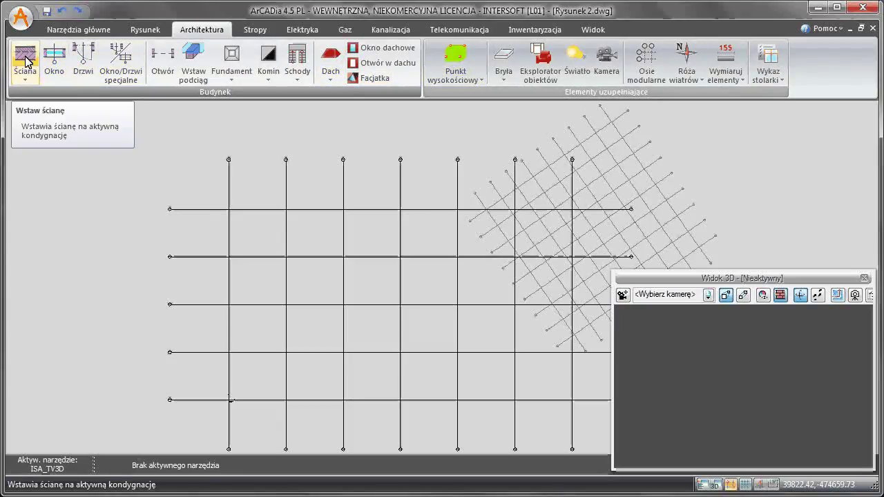
# - Draw 3-layer brick outer walls with a slanted side, plus 10 cm karton-gips partitions along the axes
pyautogui.click(26, 61)
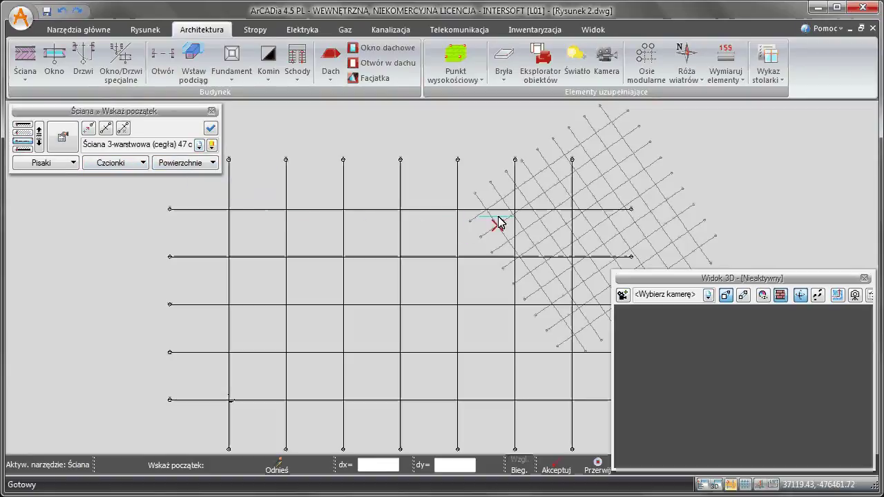
pyautogui.scroll(5, 492, 216)
pyautogui.scroll(3, 462, 199)
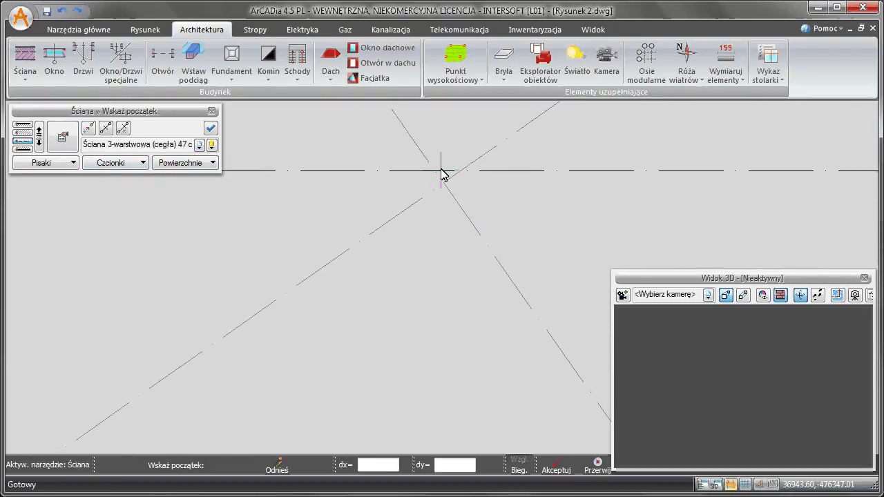
pyautogui.click(462, 173)
pyautogui.scroll(-5, 476, 194)
pyautogui.scroll(-7, 207, 29)
pyautogui.click(187, 29)
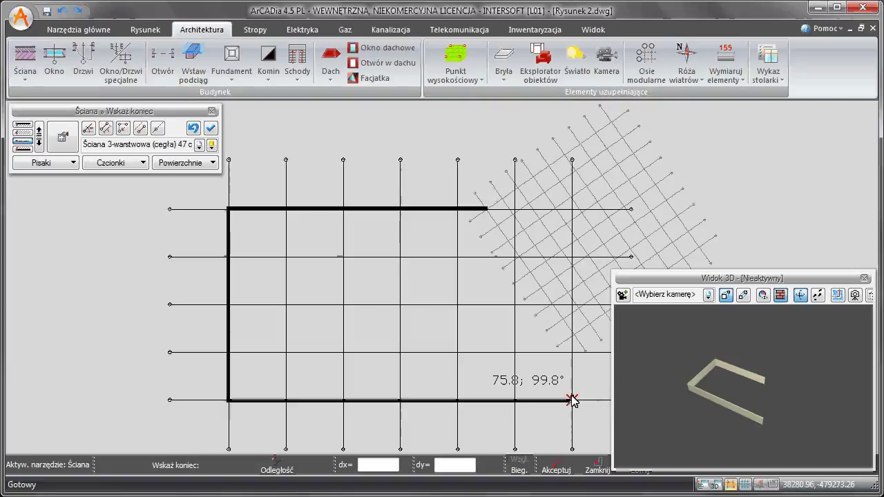
pyautogui.click(573, 335)
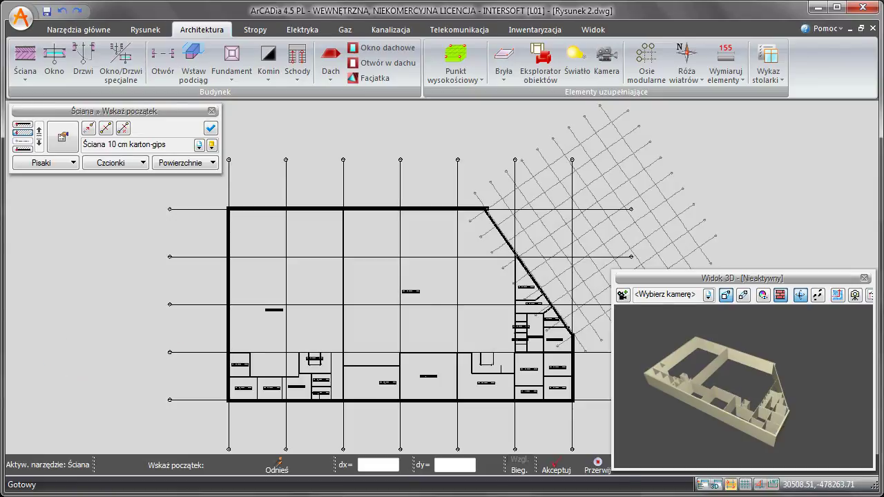
pyautogui.press('Escape')
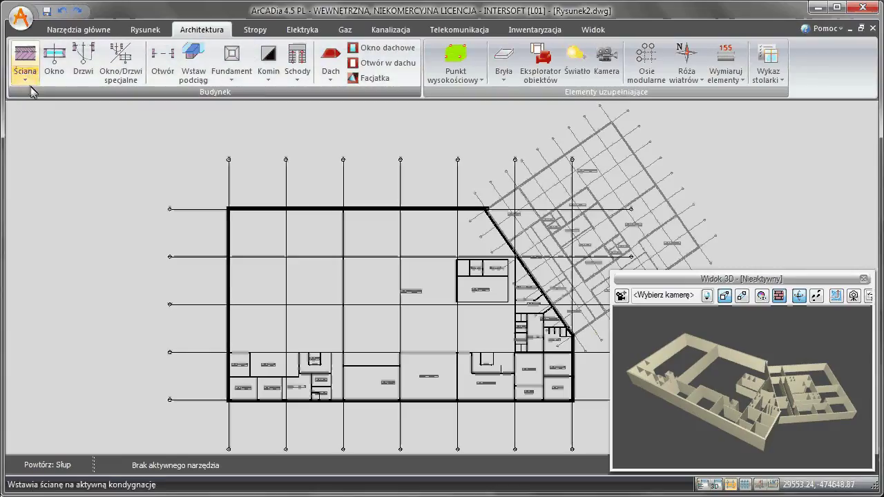
# - Choose Słup from the wall variants to insert columns at the axis intersections
pyautogui.click(24, 78)
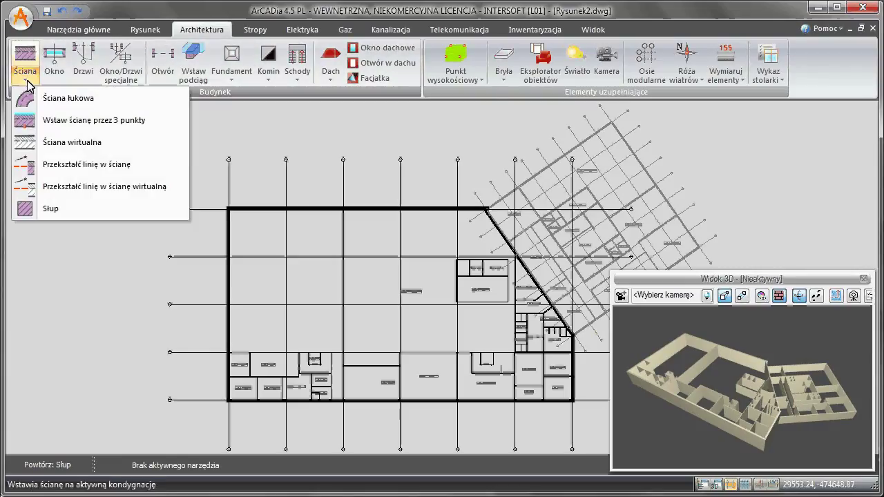
pyautogui.click(47, 210)
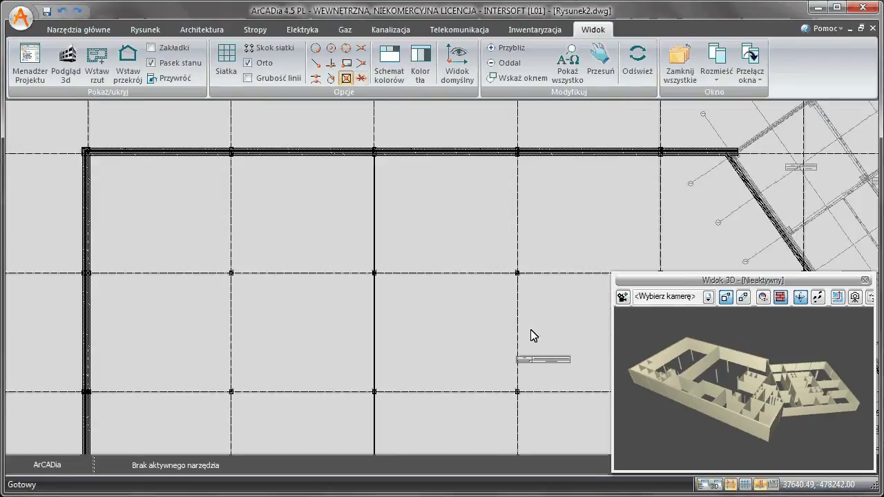
# - Place a 300x530 special window/door opening in the bottom outer wall
pyautogui.click(197, 29)
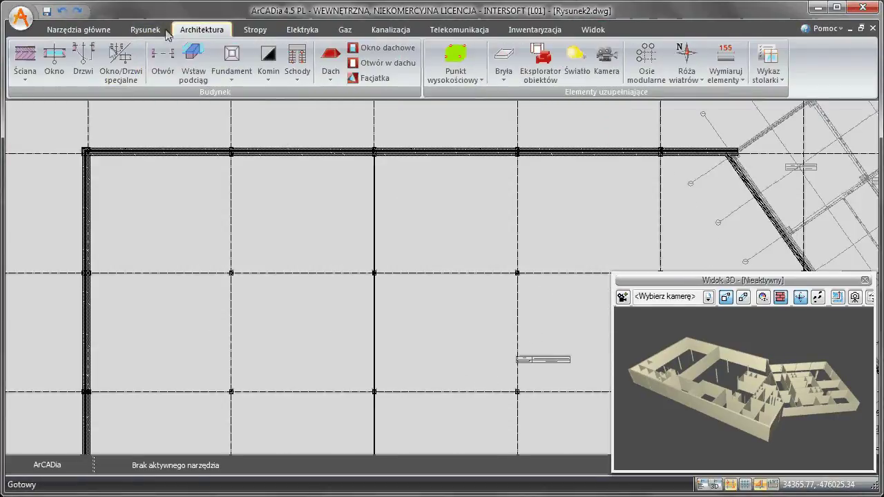
pyautogui.click(121, 62)
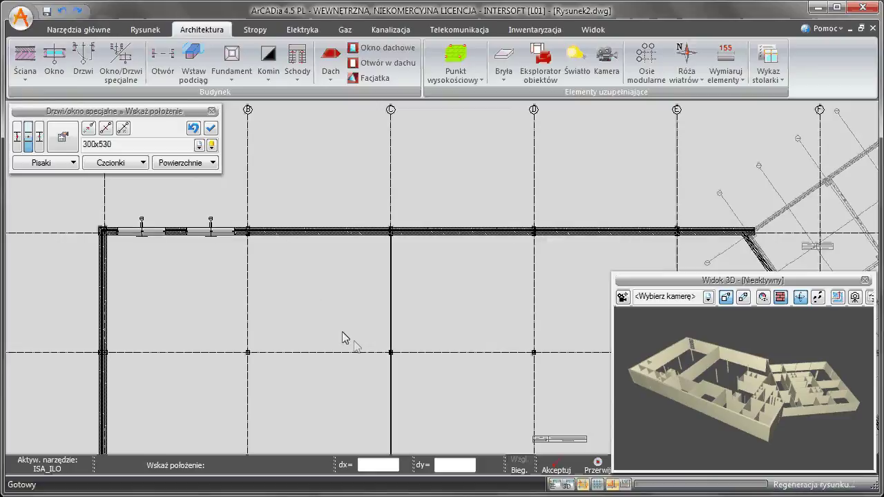
pyautogui.moveTo(364, 408); pyautogui.dragTo(389, 124, button='middle')
pyautogui.moveTo(384, 390); pyautogui.dragTo(391, 248, button='middle')
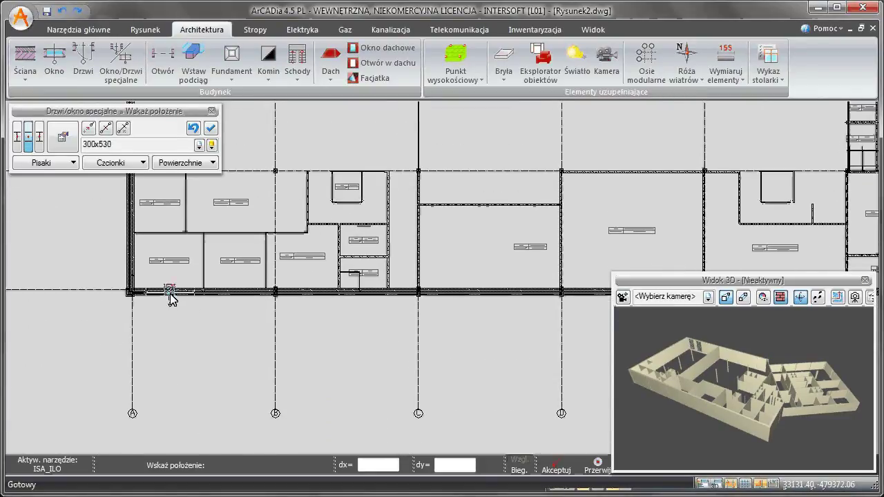
pyautogui.click(170, 299)
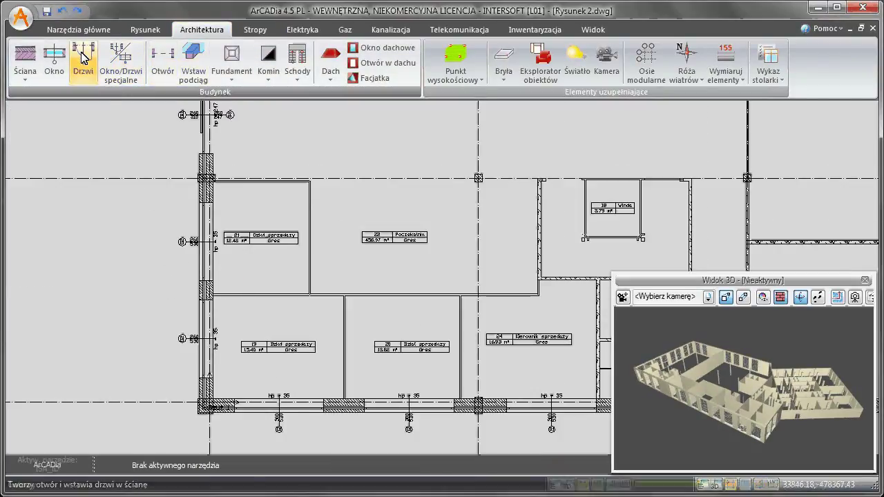
pyautogui.click(83, 61)
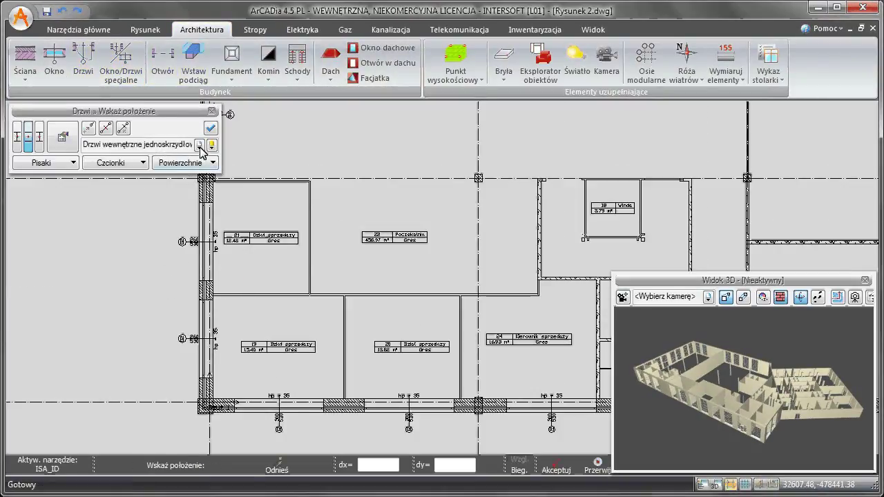
# - Pick the single-leaf 80 x 200 cm interior door and set it in the wall between rooms
pyautogui.click(199, 146)
pyautogui.click(161, 237)
pyautogui.click(326, 301)
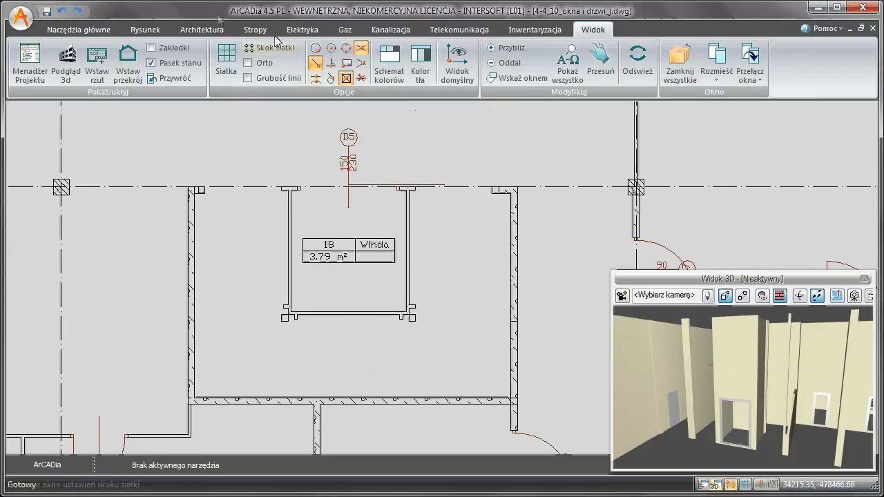
# - Draw stairs 120 cm wide from start to end point, adding flights around the lift shaft
pyautogui.click(203, 30)
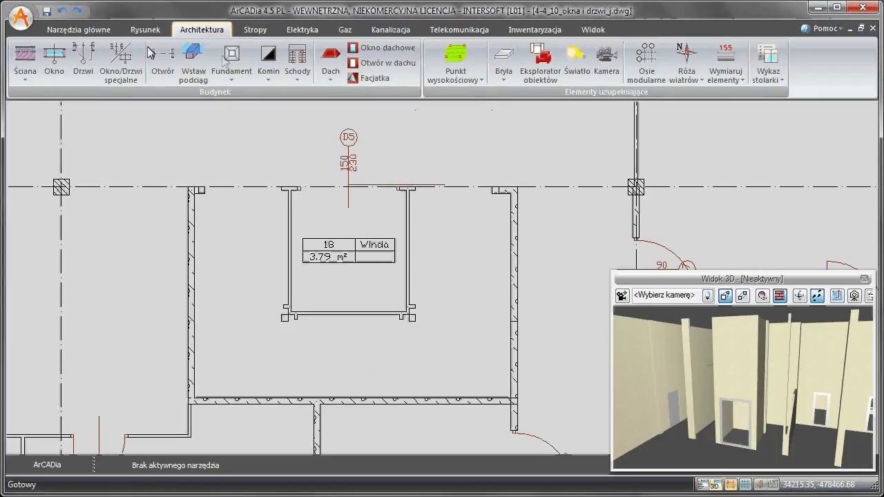
pyautogui.click(298, 59)
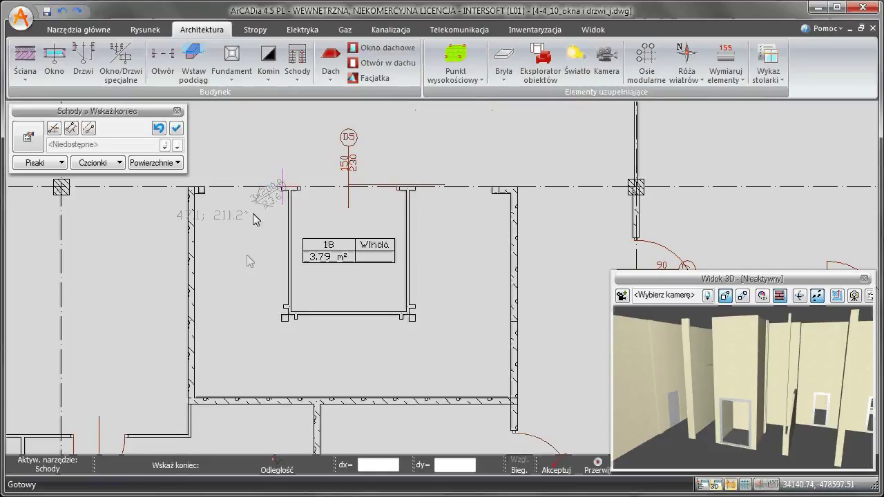
pyautogui.click(281, 322)
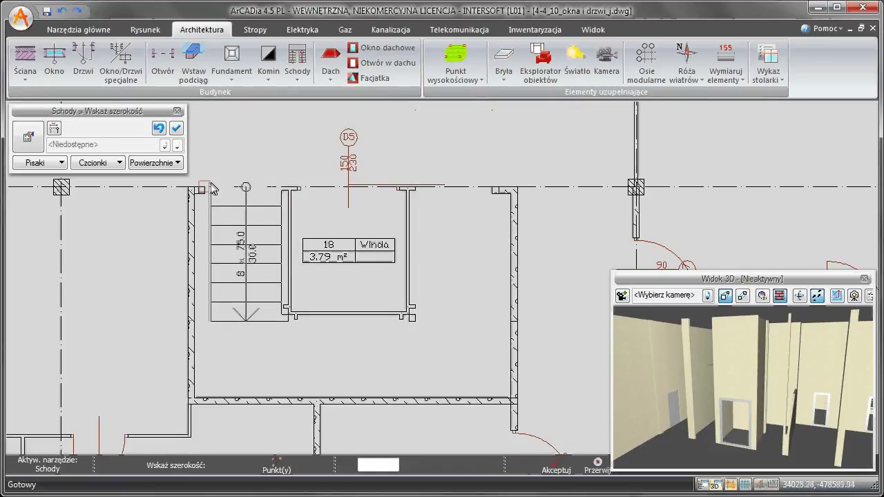
pyautogui.click(268, 404)
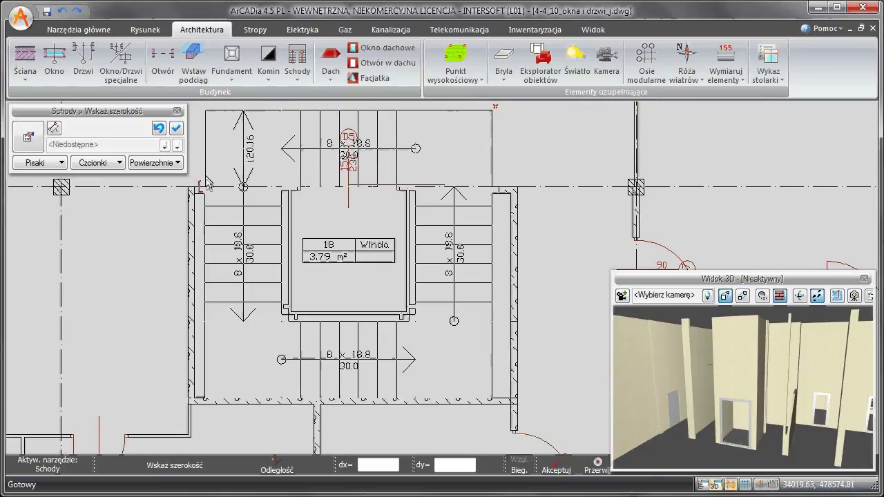
pyautogui.click(310, 275)
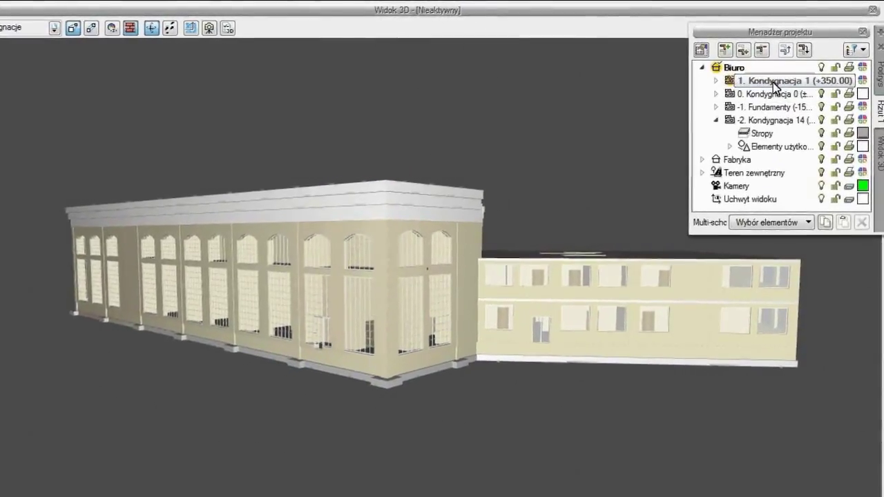
# - Add storeys via Dodaj kondygnację powyżej above 1. Kondygnacja and above 3. Kondygnacja
pyautogui.rightClick(775, 81)
pyautogui.click(769, 119)
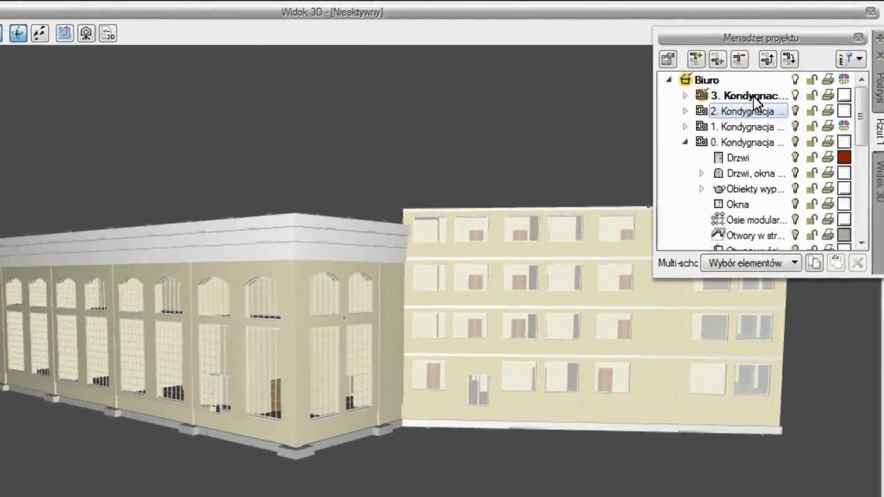
pyautogui.rightClick(755, 95)
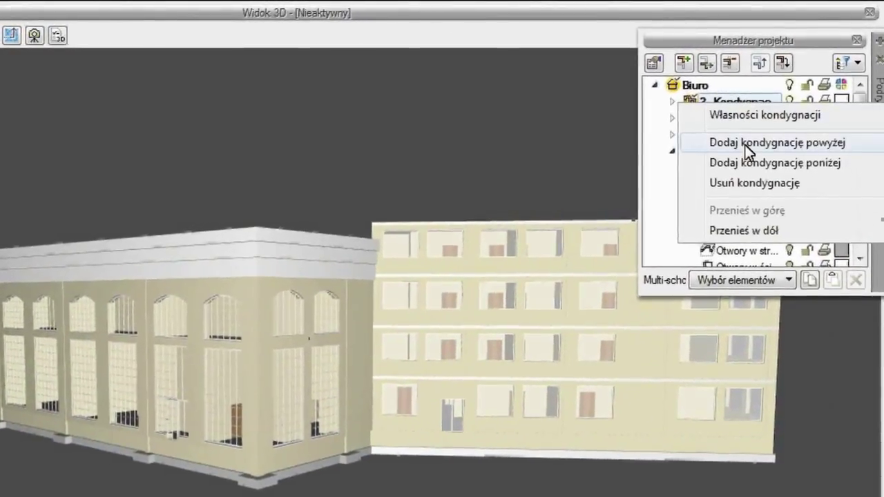
pyautogui.click(745, 142)
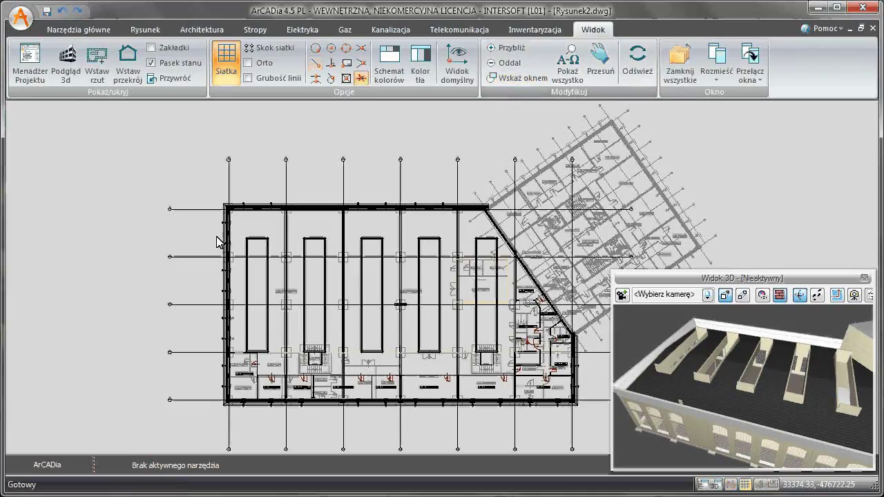
# - Draw a Dach prostokątny over the long rectangular hall and open Edytuj więźbę dachową
pyautogui.scroll(3, 401, 371)
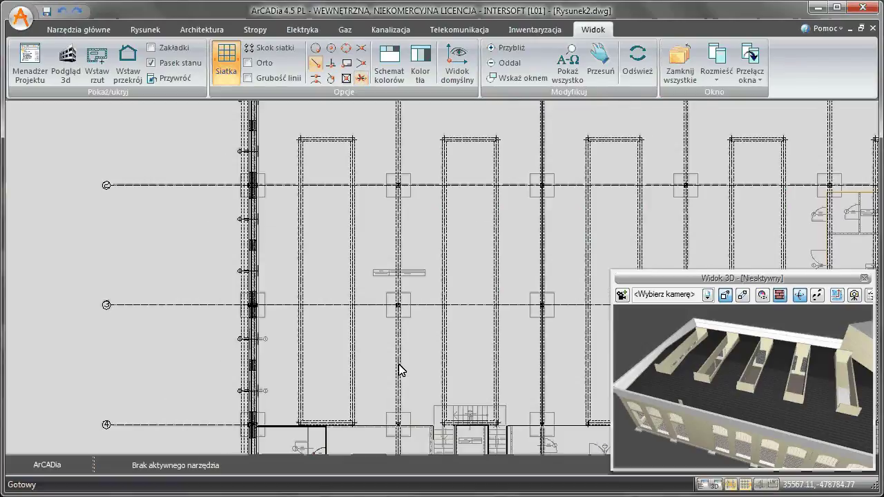
pyautogui.click(199, 29)
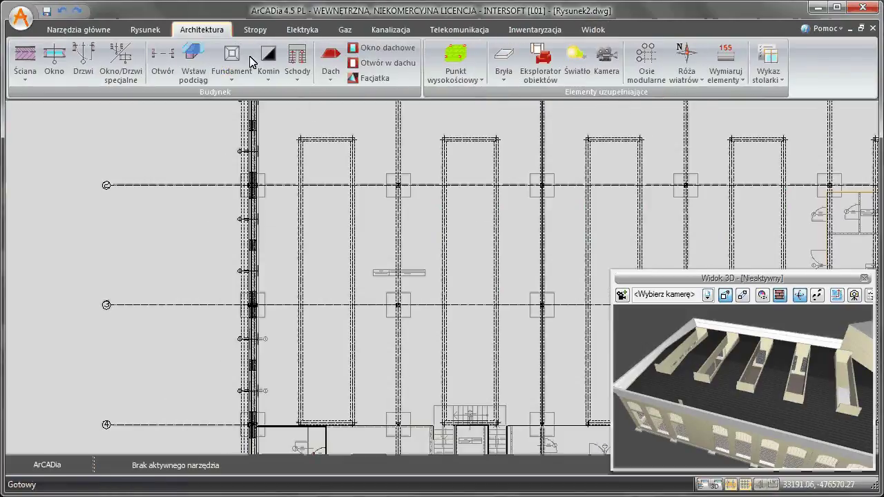
pyautogui.click(331, 72)
pyautogui.click(315, 112)
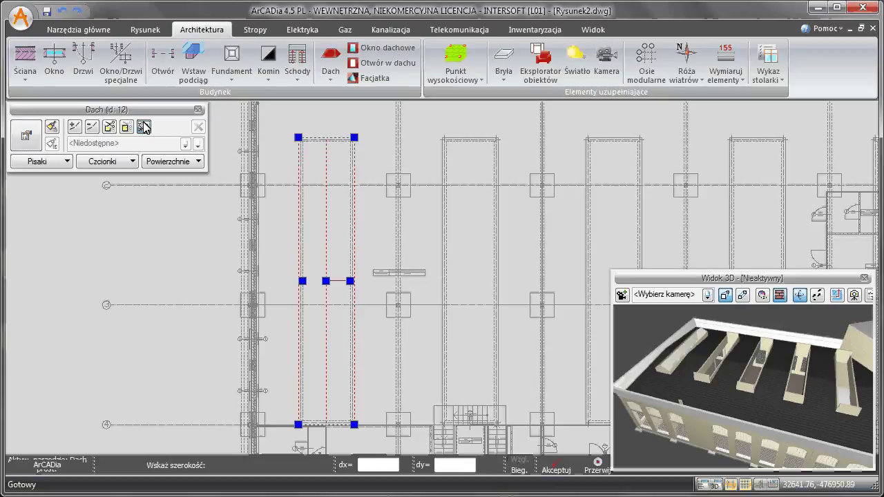
pyautogui.click(144, 127)
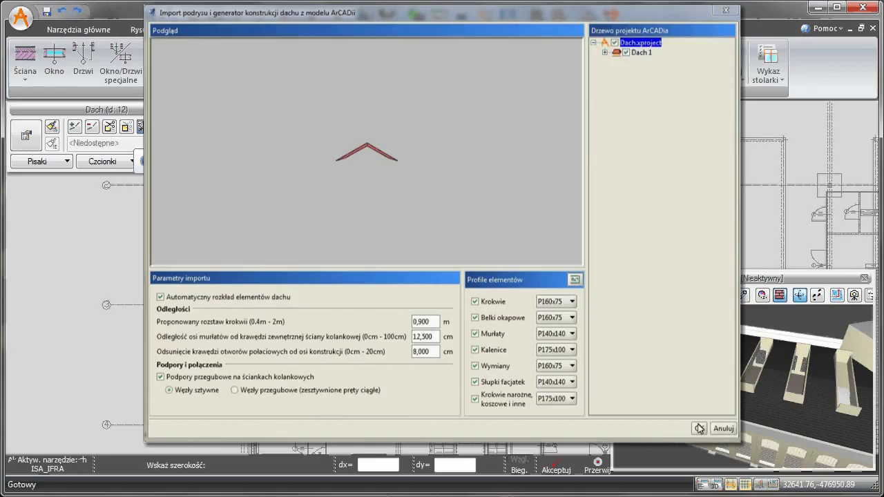
# - Accept the truss import and rotate the R3D3 rafter model to a front view
pyautogui.click(699, 429)
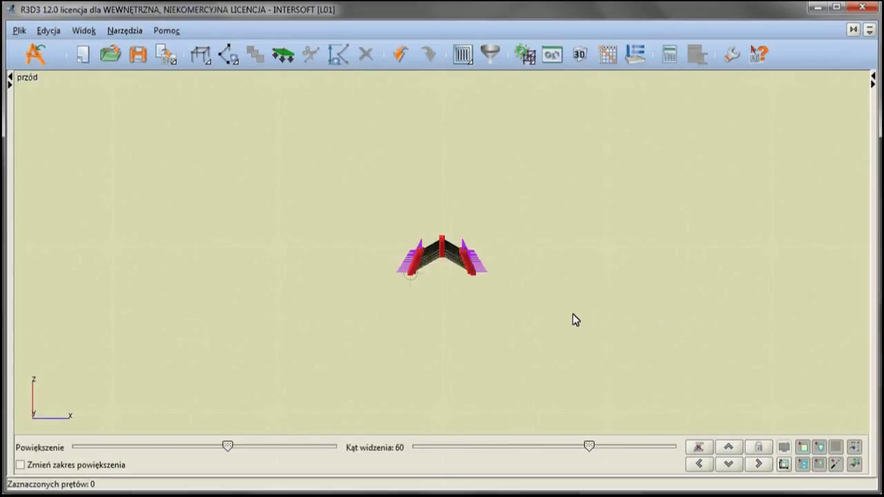
pyautogui.moveTo(543, 328); pyautogui.dragTo(550, 328, button='middle')
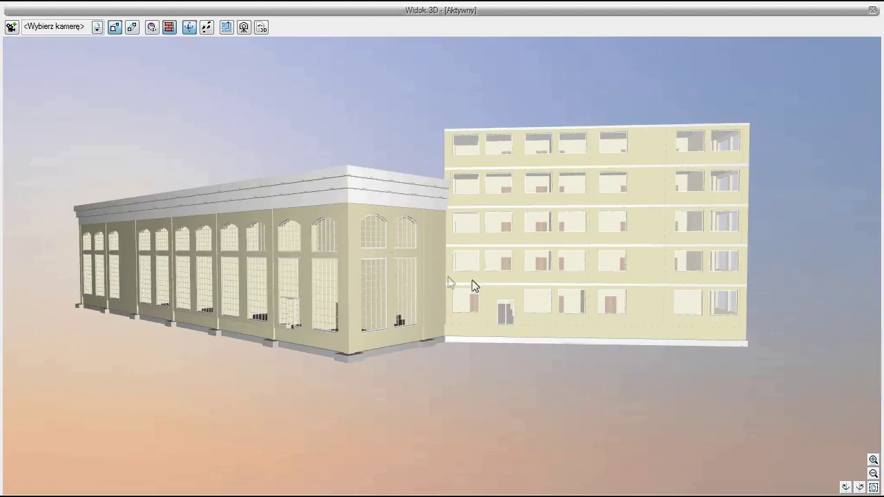
# - Select the hall's outer walls in Widok 3D and apply the brick2.bmp surface texture
pyautogui.click(440, 295)
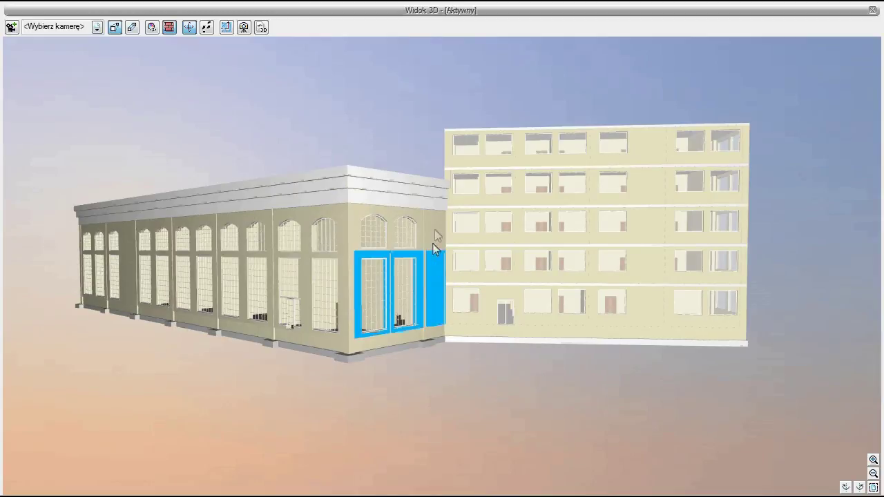
pyautogui.keyDown('ctrl'); pyautogui.click(373, 216); pyautogui.keyUp('ctrl')
pyautogui.keyDown('ctrl'); pyautogui.click(304, 307); pyautogui.keyUp('ctrl')
pyautogui.click(187, 106)
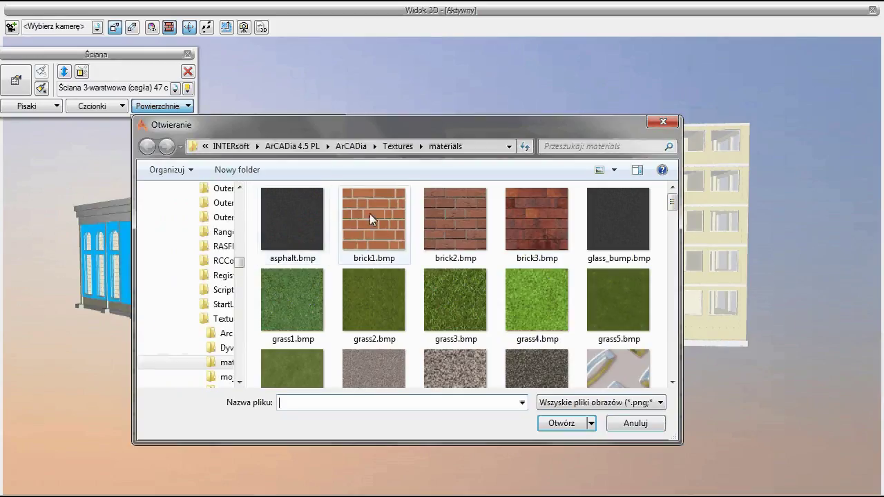
pyautogui.click(449, 220)
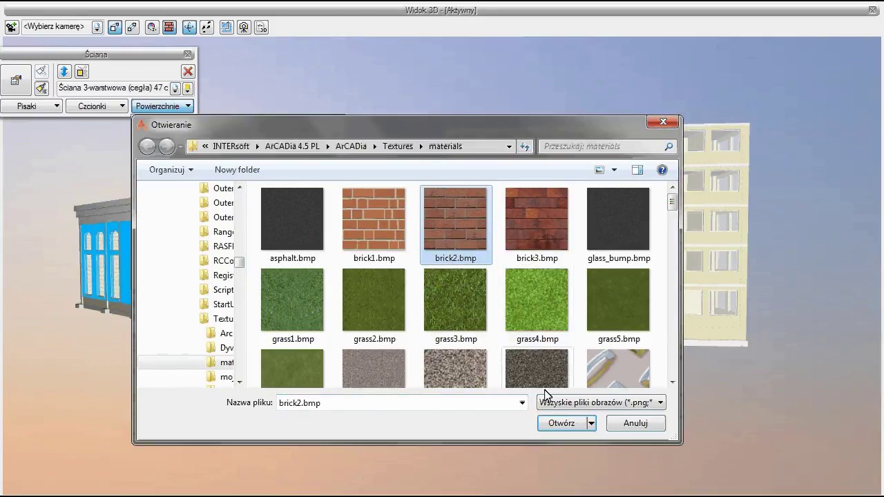
pyautogui.click(553, 431)
pyautogui.click(322, 280)
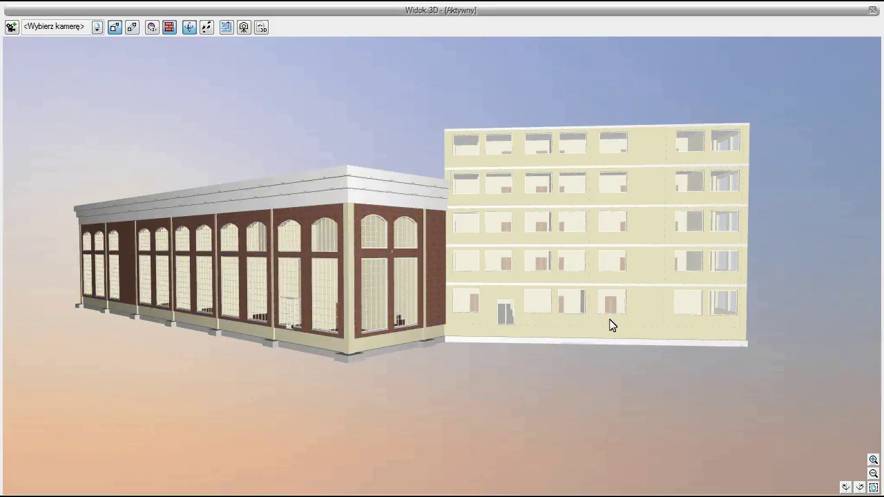
pyautogui.click(638, 262)
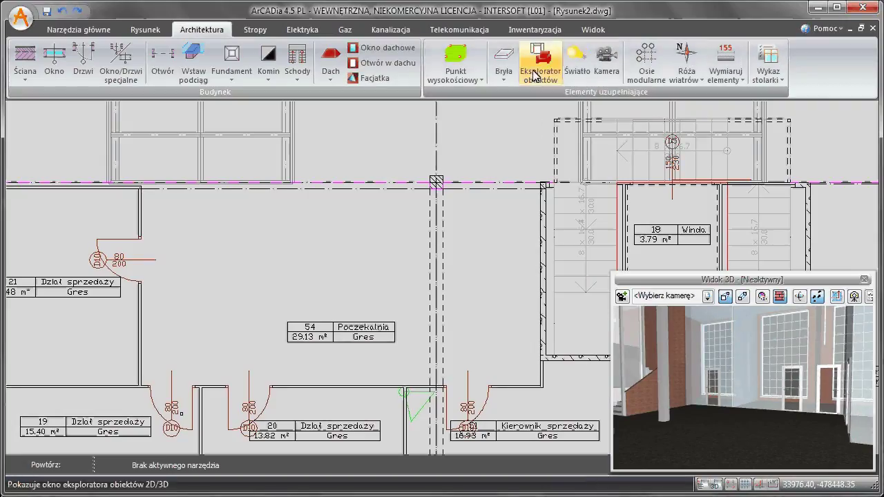
# - Insert the red 07sofa3 sofa in Poczekalnia, rotate it 90 degrees, reposition it and copy it
pyautogui.click(535, 76)
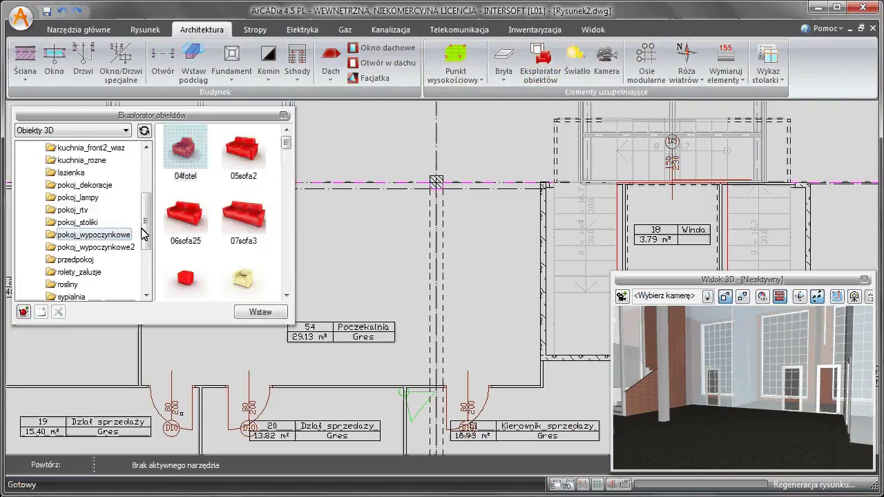
pyautogui.moveTo(288, 153)
pyautogui.mouseDown()
pyautogui.moveTo(286, 262)
pyautogui.moveTo(289, 142)
pyautogui.mouseUp()
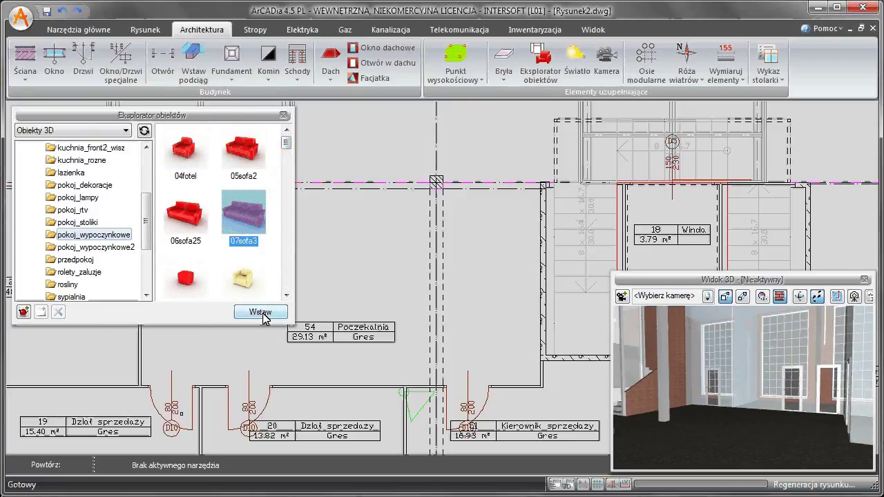
pyautogui.click(384, 283)
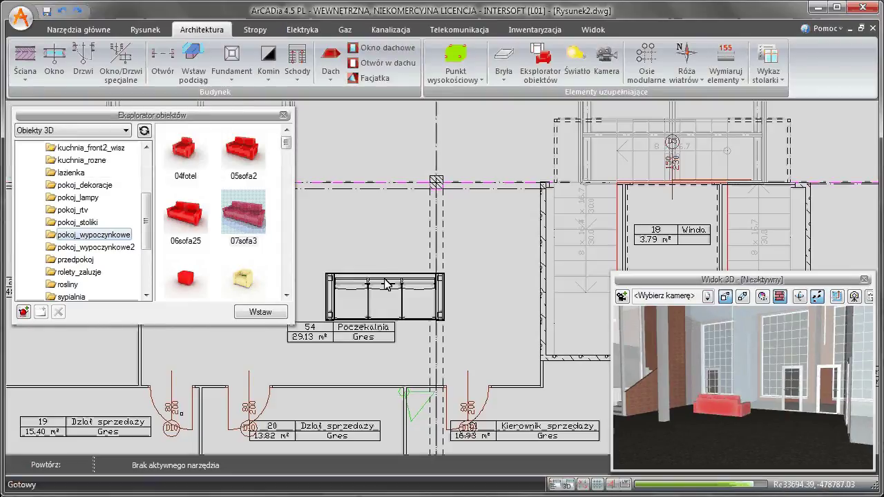
pyautogui.click(145, 30)
pyautogui.click(576, 59)
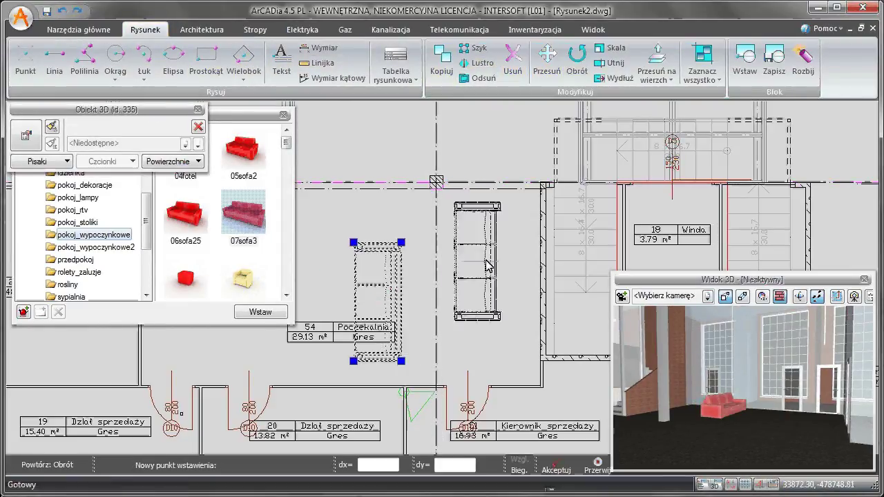
pyautogui.click(513, 249)
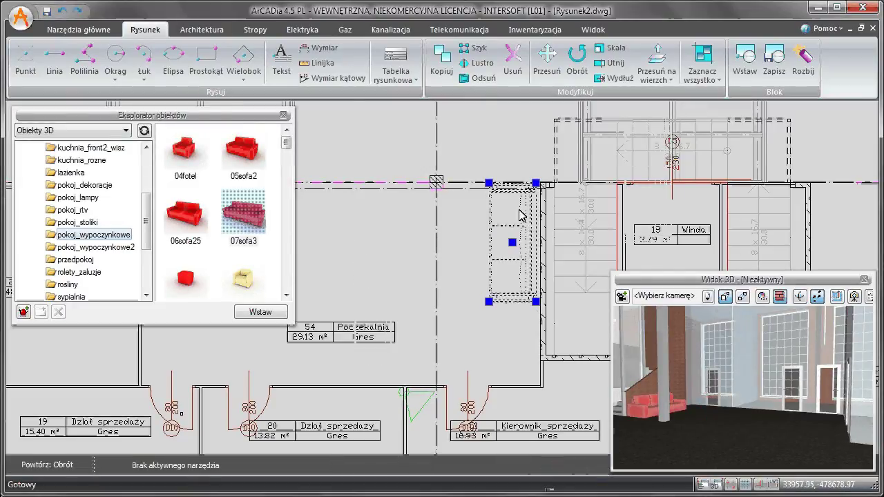
pyautogui.click(442, 56)
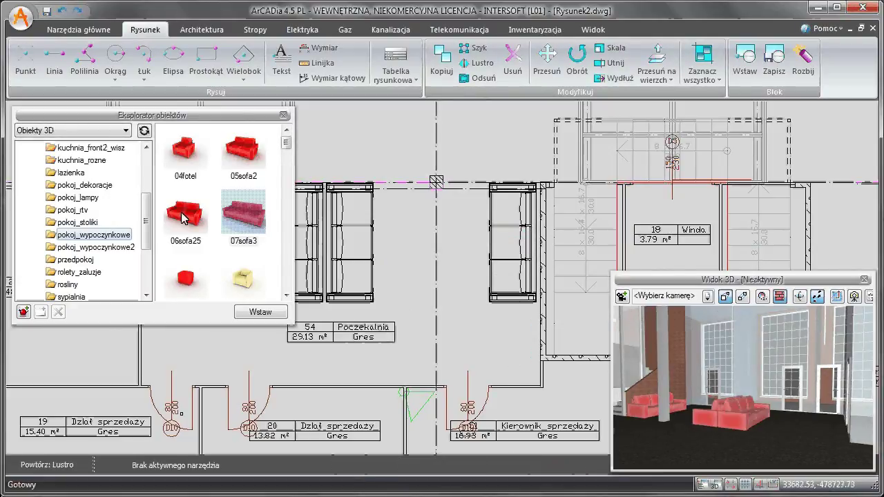
# - Place the stolik05 coffee table from pokoj_stoliki beside the sofas
pyautogui.click(78, 223)
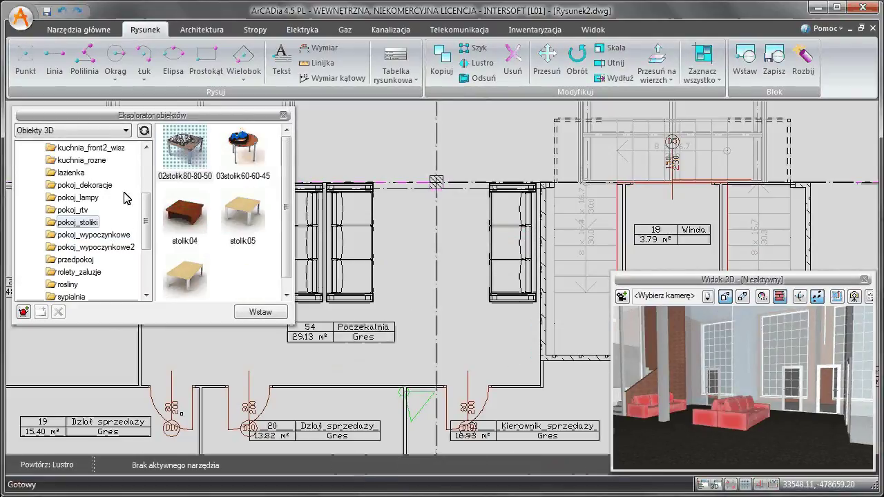
pyautogui.doubleClick(247, 212)
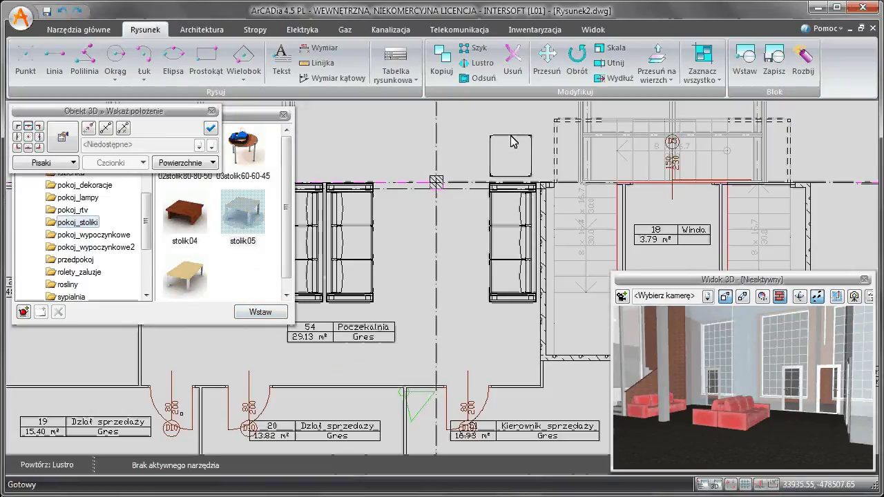
pyautogui.click(442, 224)
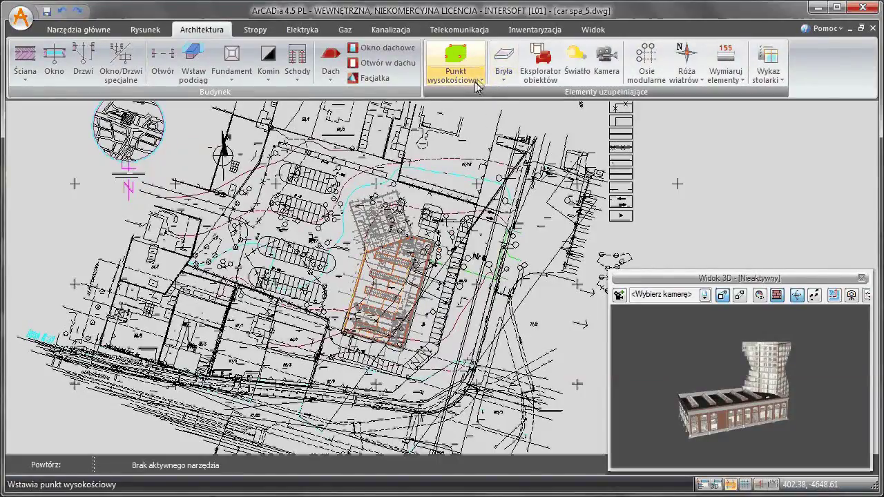
# - Convert the site plan's height text labels into elevation points with 'Konwertuj napisy na punkty wysokościowe'
pyautogui.click(482, 81)
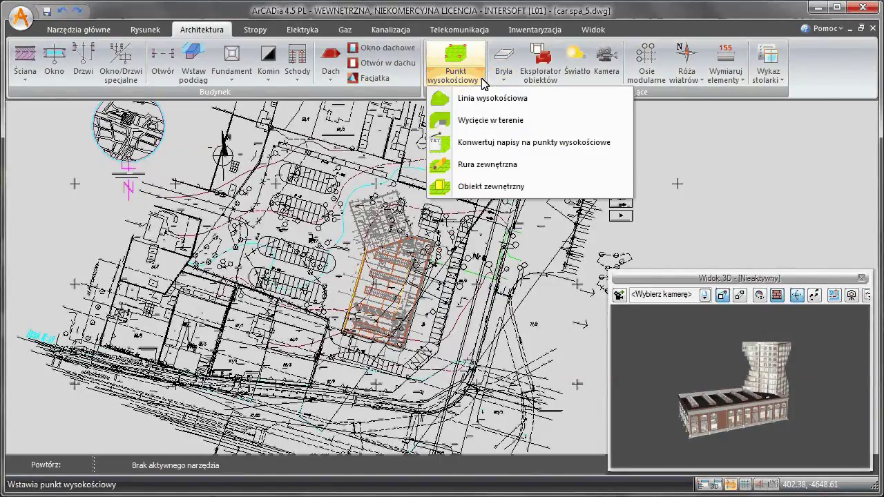
pyautogui.click(481, 143)
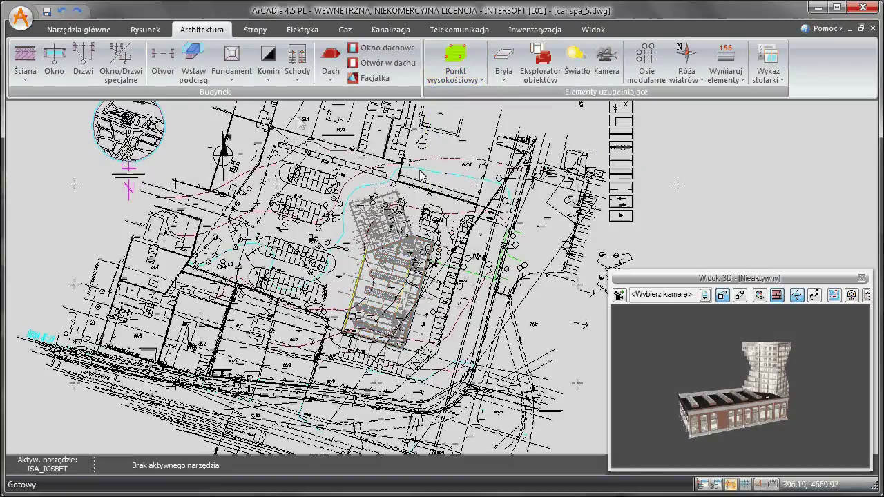